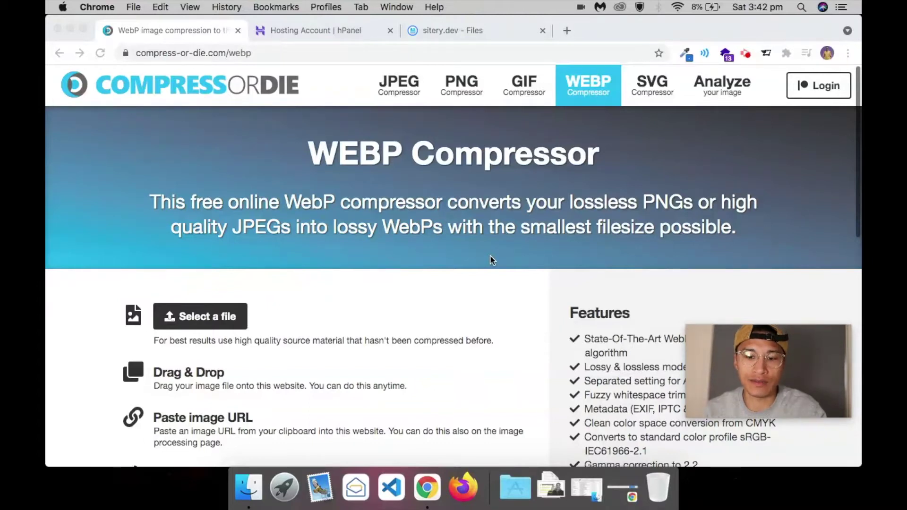
Step: Upload wordpresssite.jpg (115.38 kB) and get an 84.40 kB WebP, 26.84% smaller
scroll(508, 276, "down", 2)
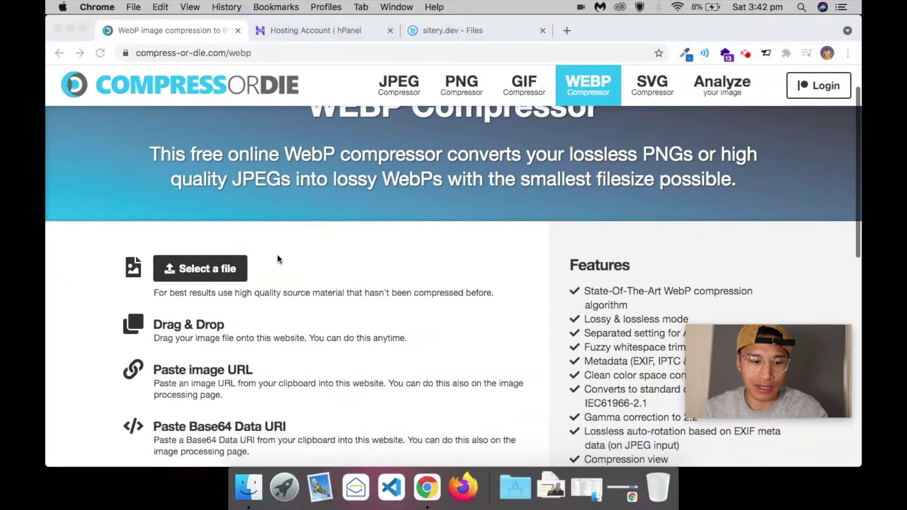
left_click(186, 271)
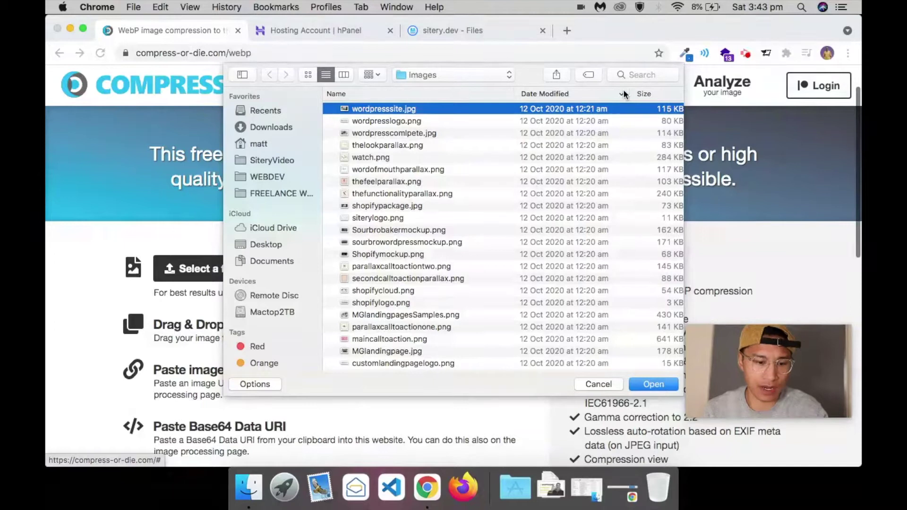
left_click(655, 385)
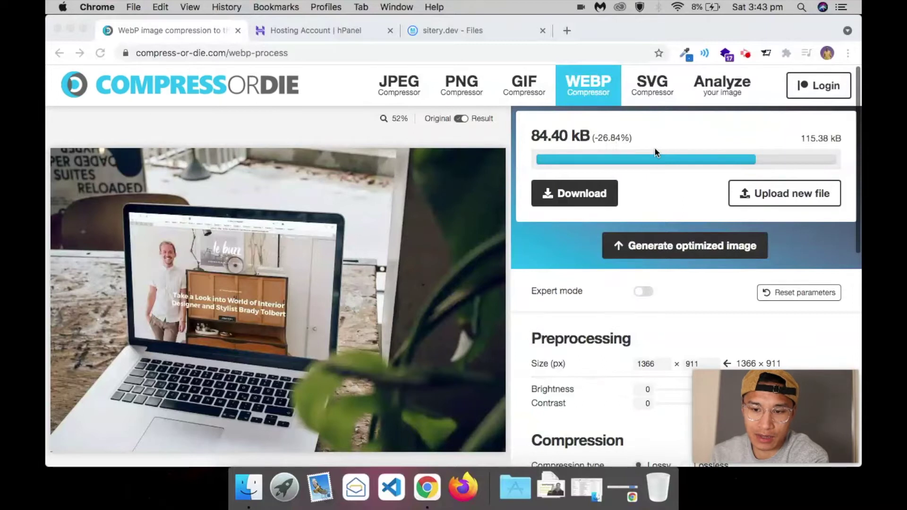
scroll(654, 150, "down", 1)
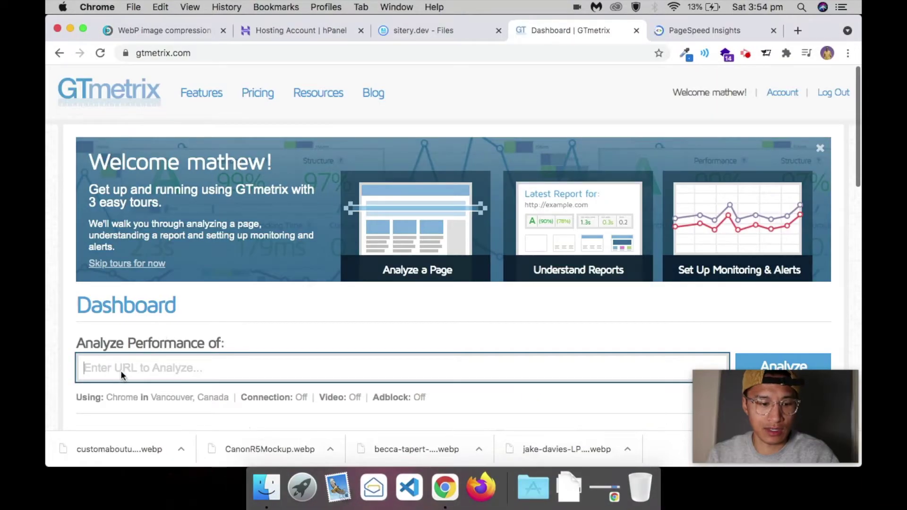
left_click(121, 373)
type("h")
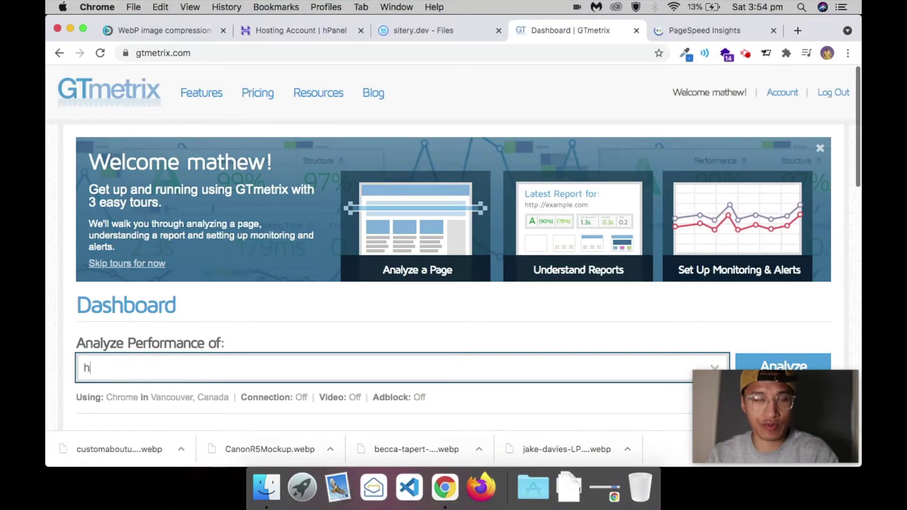
type("ttps")
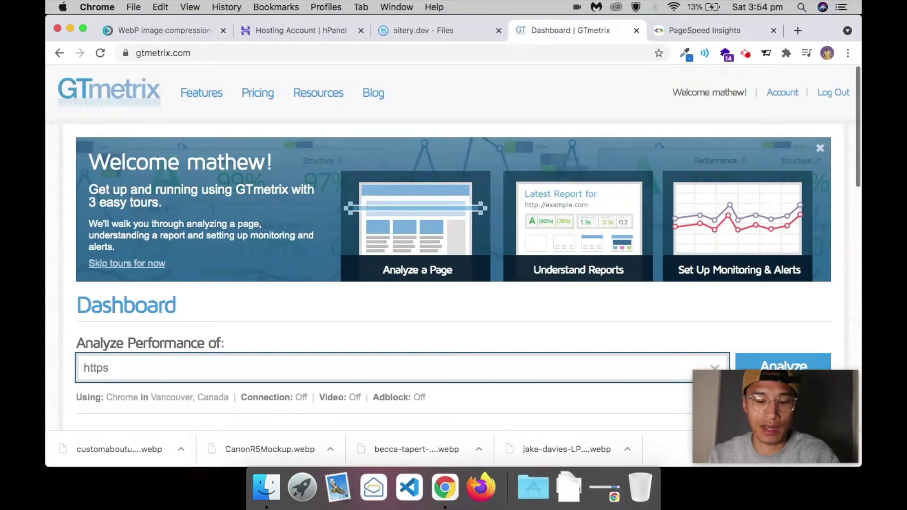
type("://sitery.de")
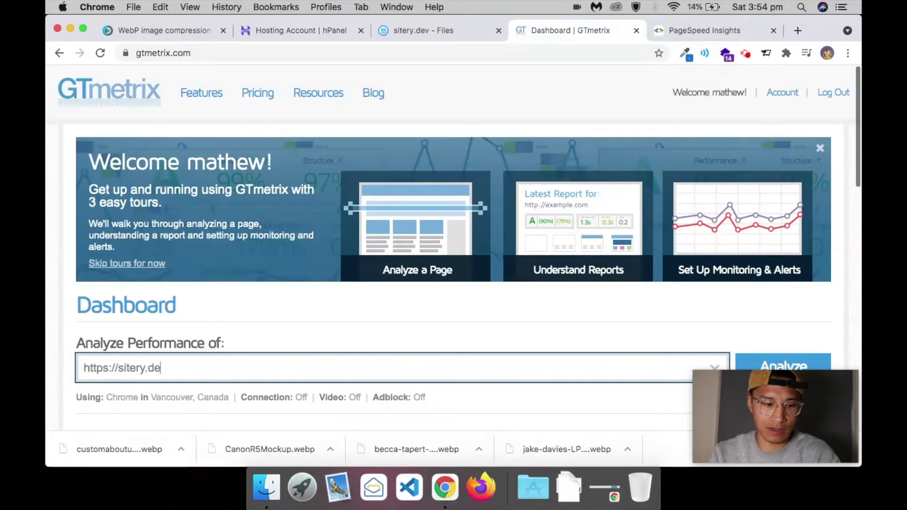
type("v/")
key("Return")
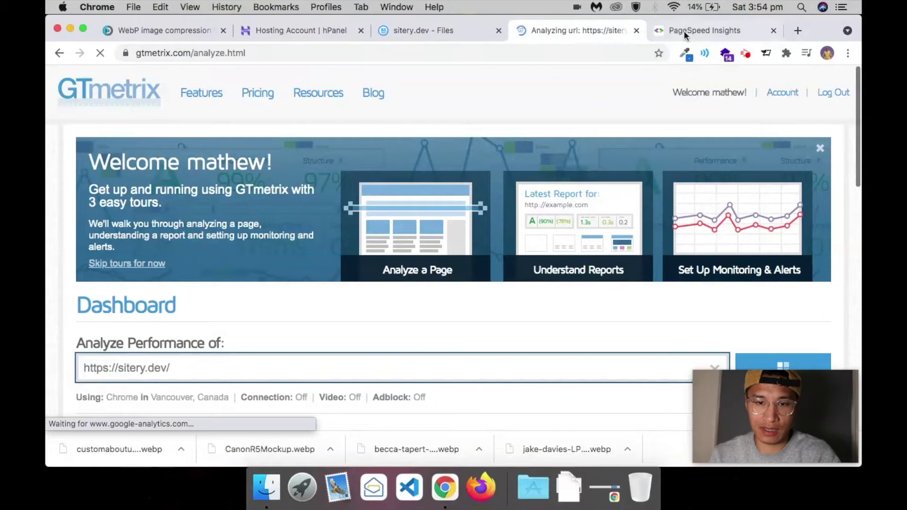
left_click(684, 31)
type("https")
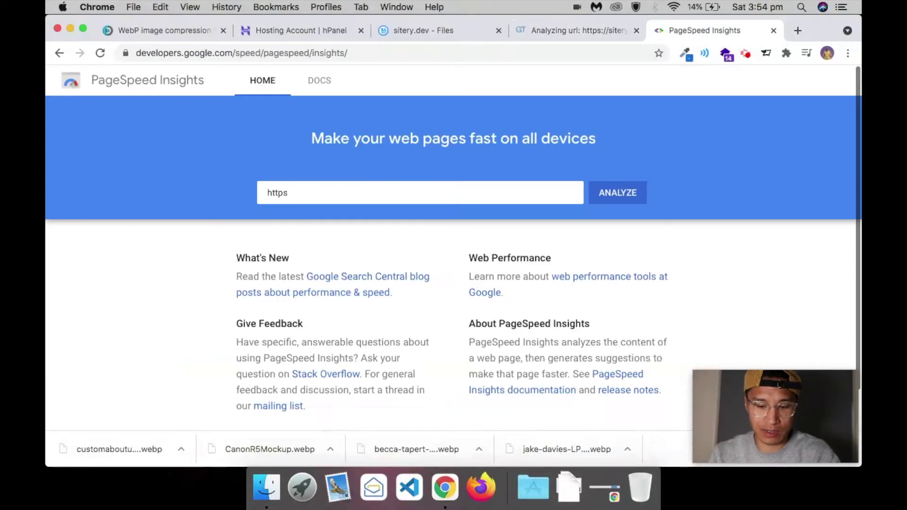
type("://sitery.dev")
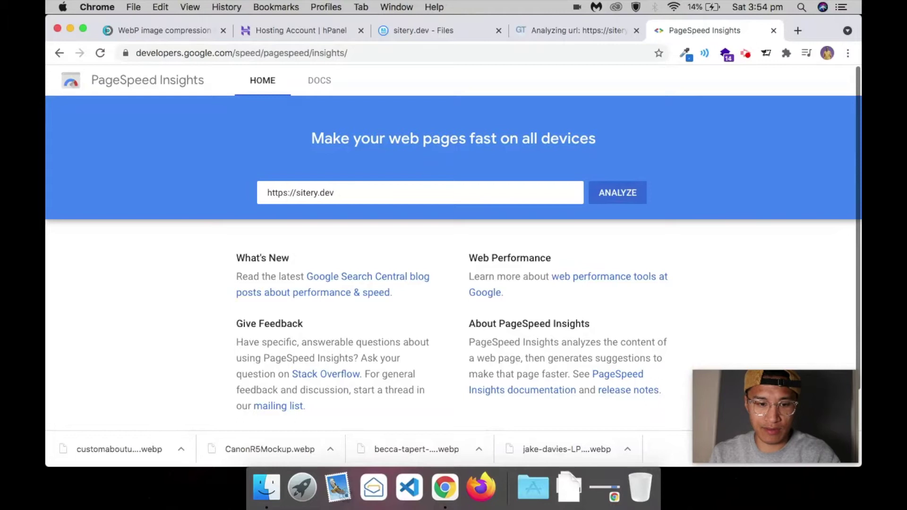
key("Return")
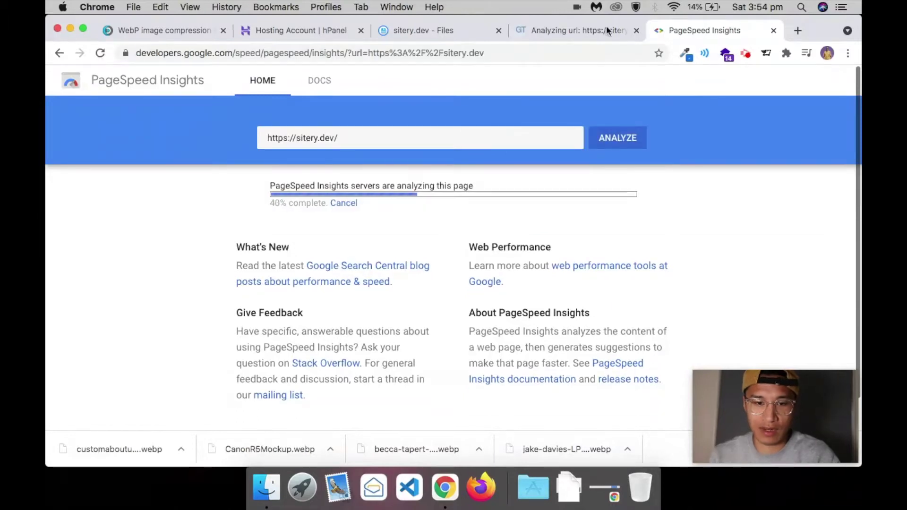
left_click(581, 32)
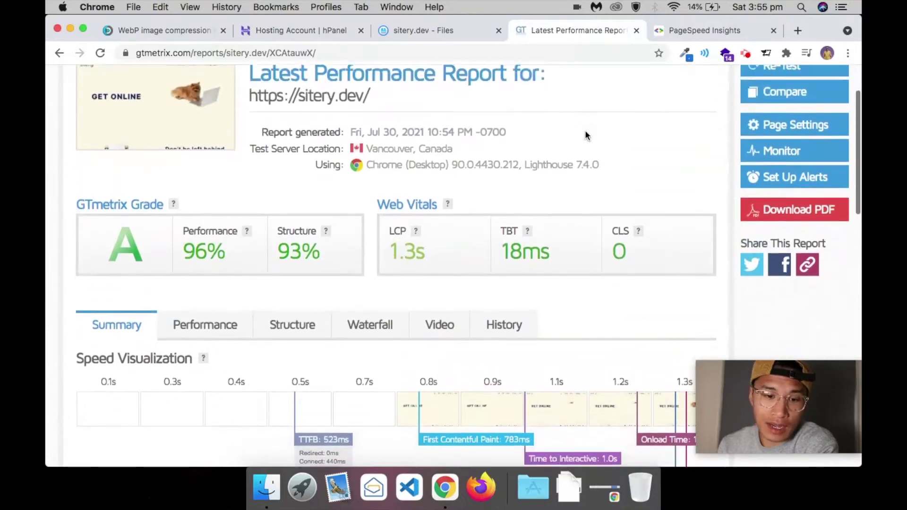
Step: Scroll through the sitery.dev GTmetrix report: grade A, 96% performance, 93% structure
scroll(586, 135, "down", 3)
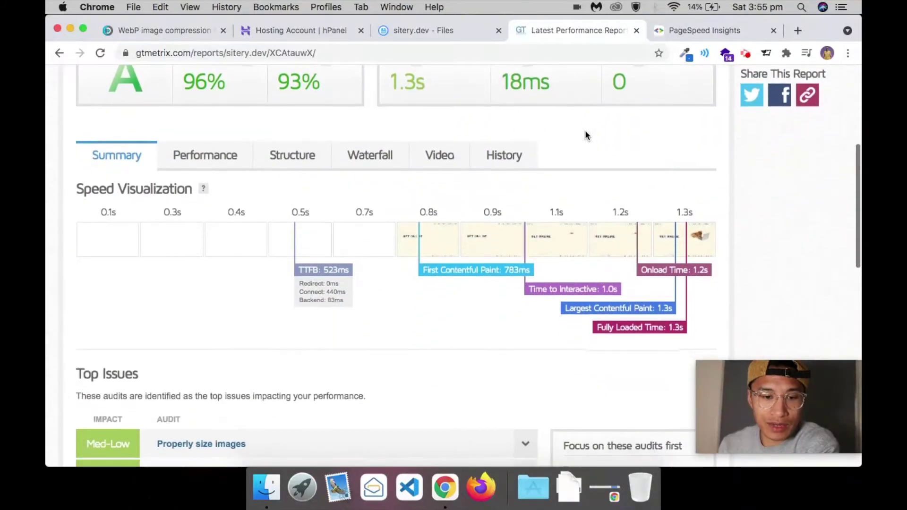
scroll(586, 136, "down", 1)
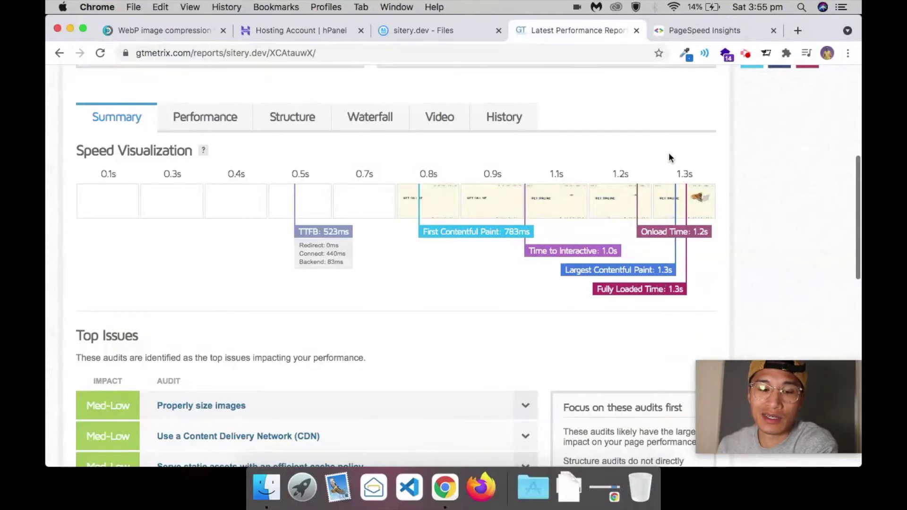
scroll(669, 157, "down", 3)
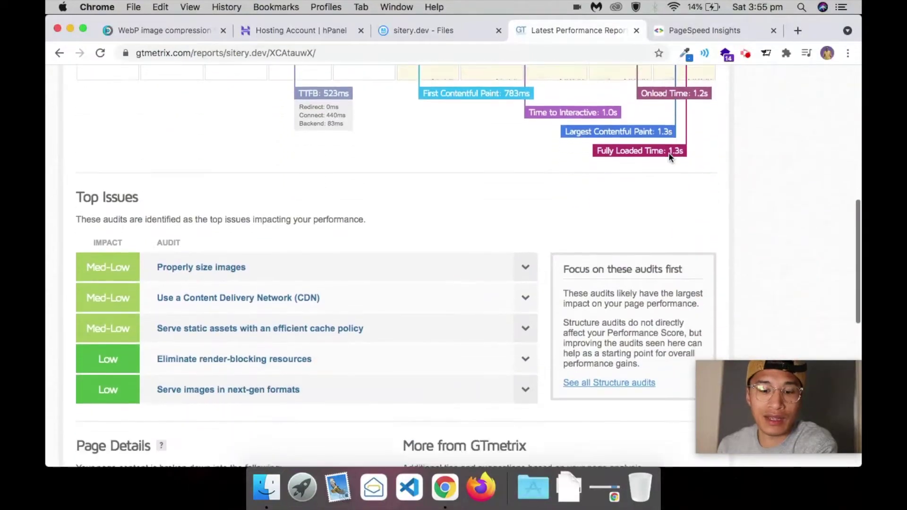
scroll(669, 156, "down", 2)
scroll(668, 156, "up", 1)
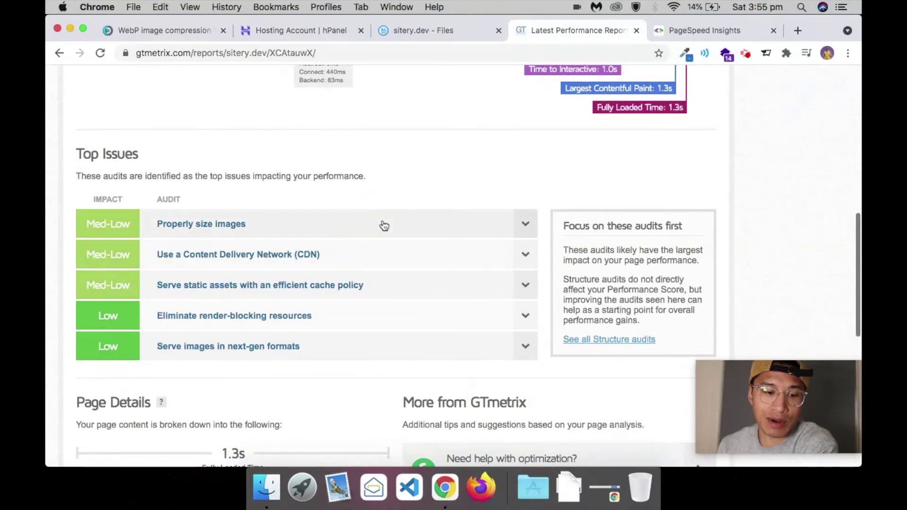
scroll(361, 227, "down", 1)
scroll(373, 369, "down", 3)
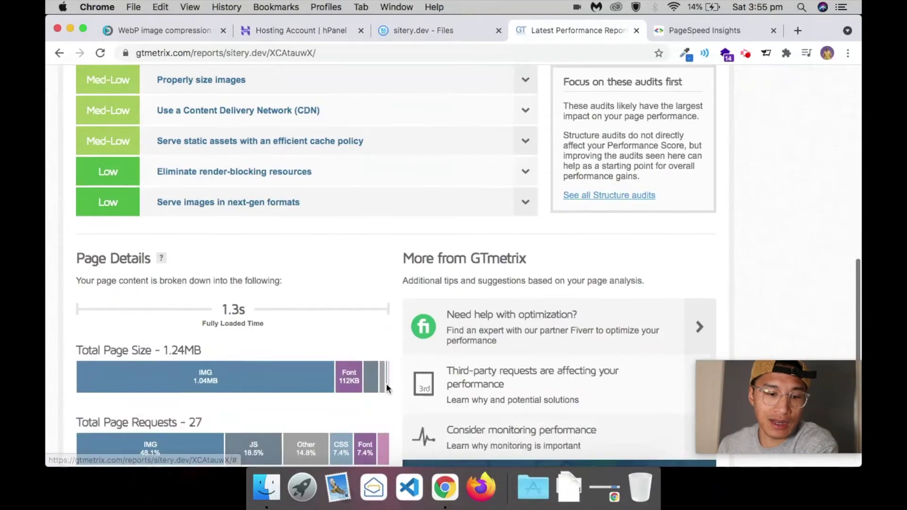
scroll(387, 384, "down", 1)
scroll(387, 384, "up", 3)
scroll(386, 383, "down", 3)
scroll(259, 297, "up", 5)
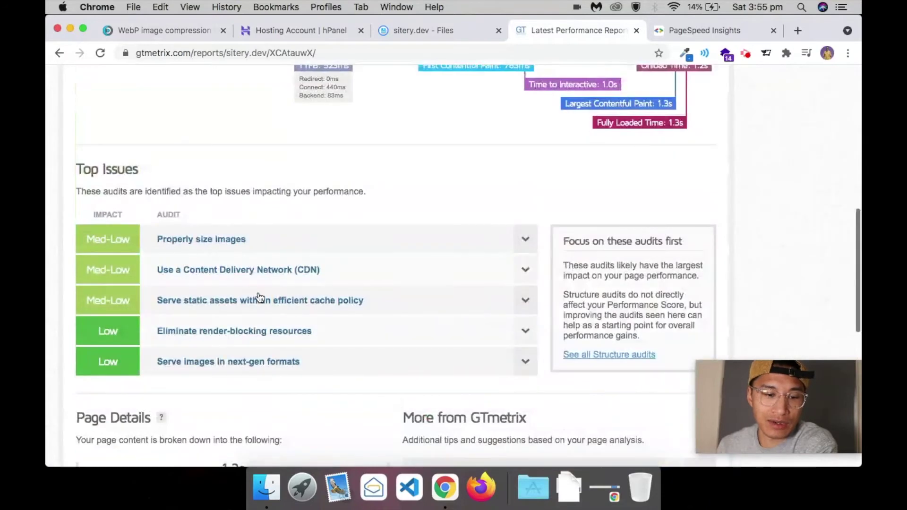
scroll(350, 274, "down", 5)
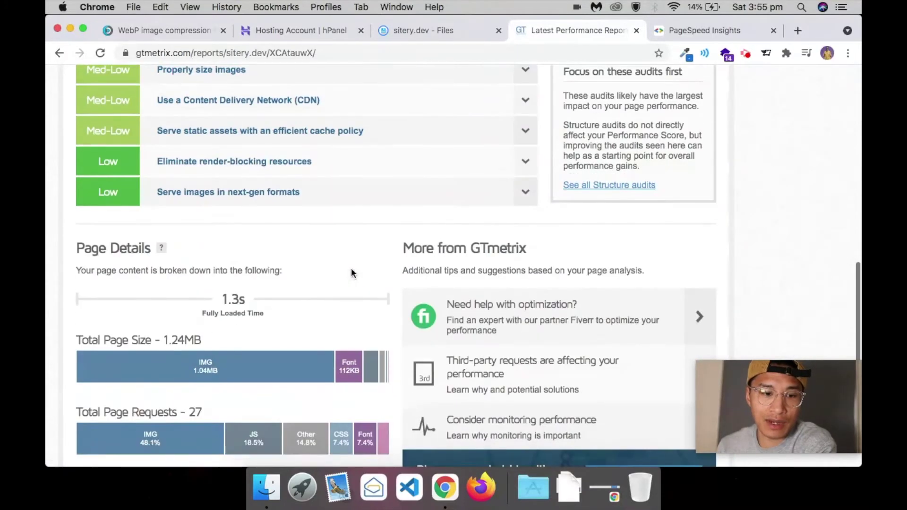
scroll(351, 273, "down", 3)
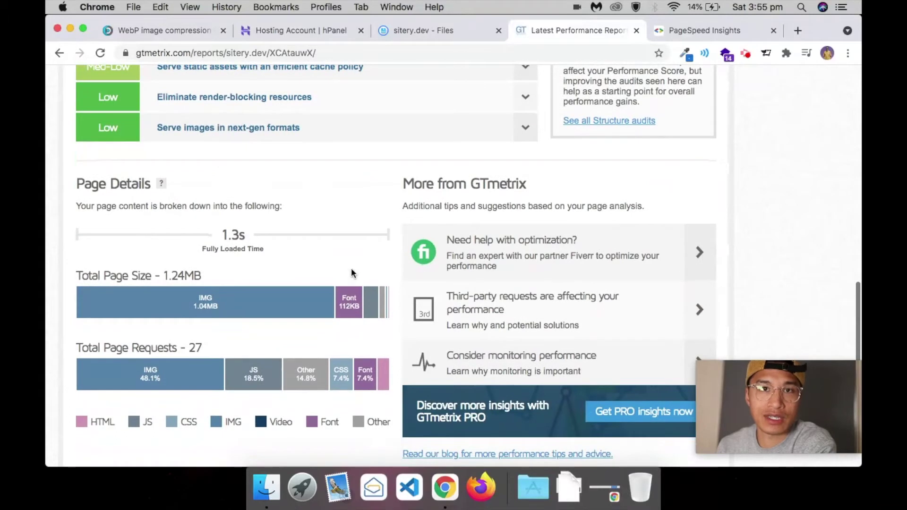
scroll(350, 268, "down", 1)
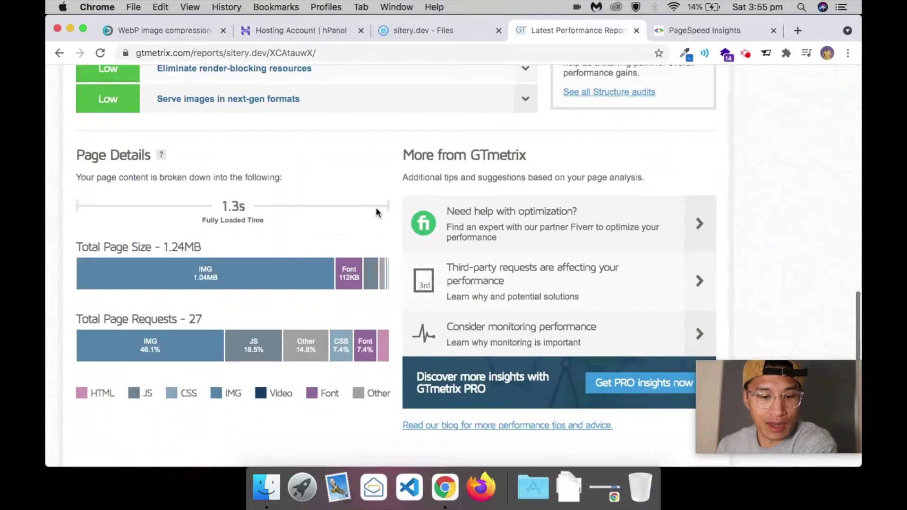
scroll(376, 209, "down", 5)
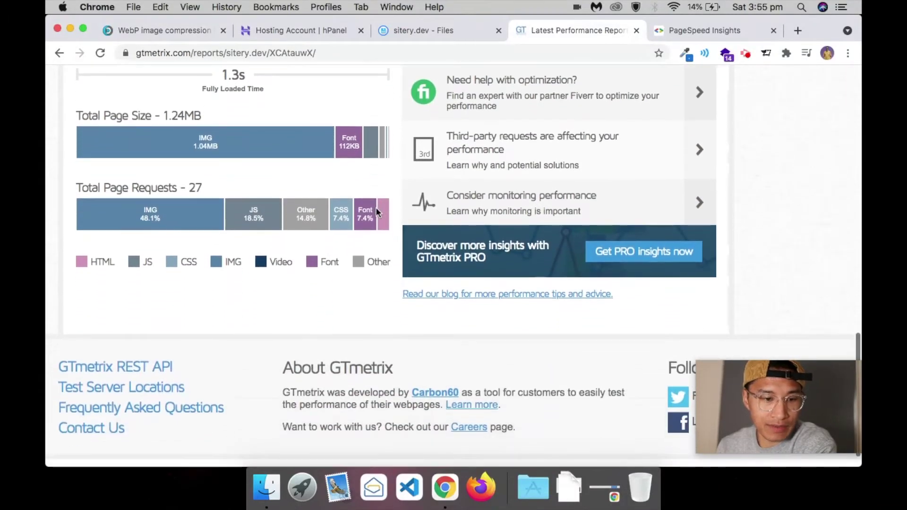
scroll(370, 189, "up", 1)
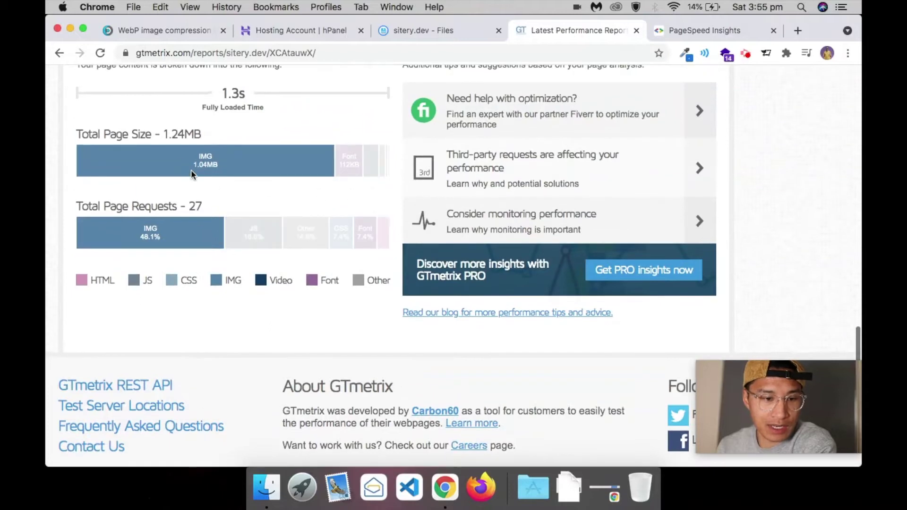
Step: Check Total Page Size: images take 1.04MB (84.1%) of the 1.24MB page
mouse_move(213, 175)
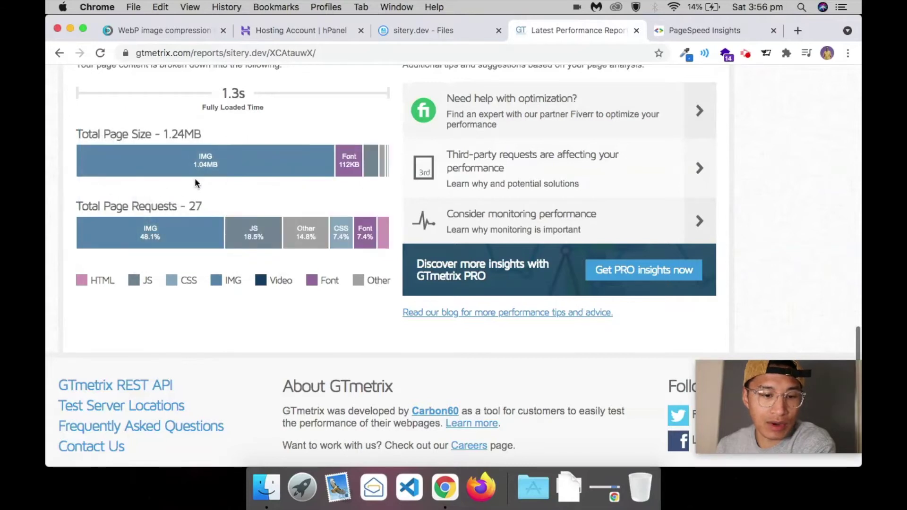
mouse_move(233, 160)
scroll(383, 182, "up", 15)
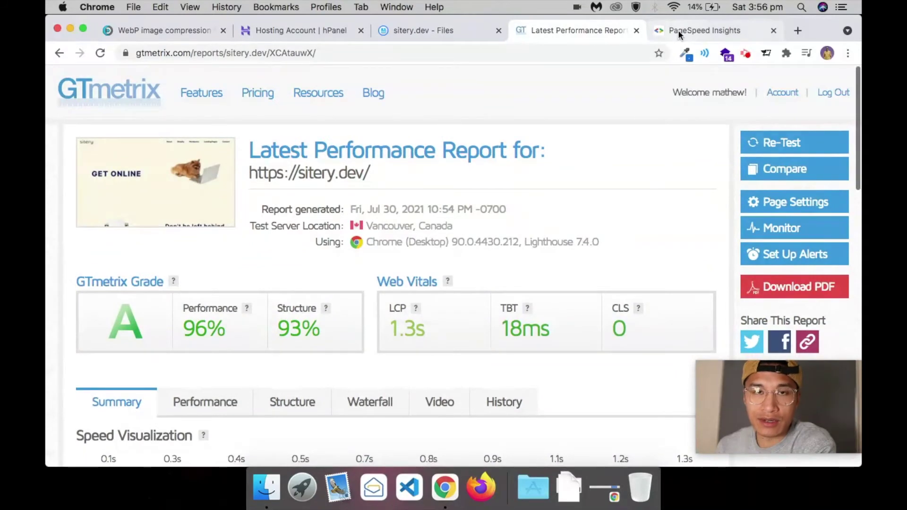
Step: Compare sitery.dev's desktop score of 99 with mobile 81, noting the 0.72 s image-sizing saving
left_click(678, 30)
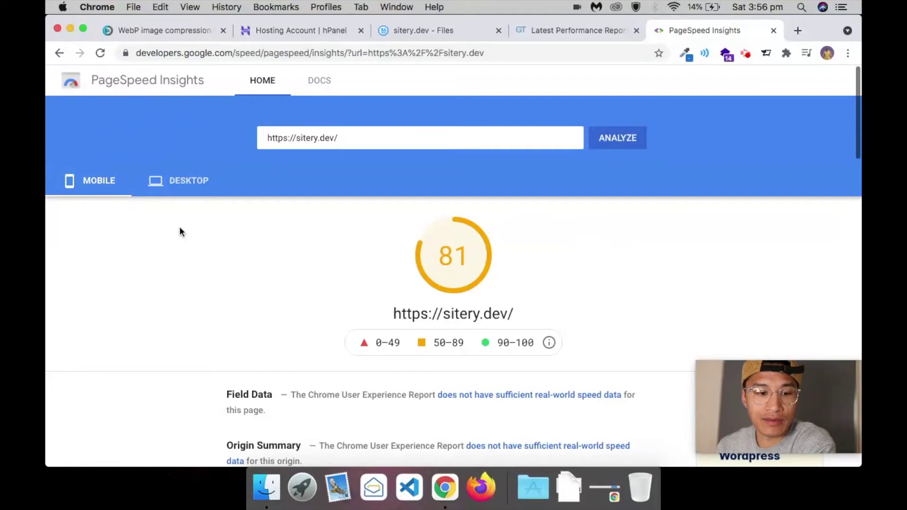
left_click(183, 194)
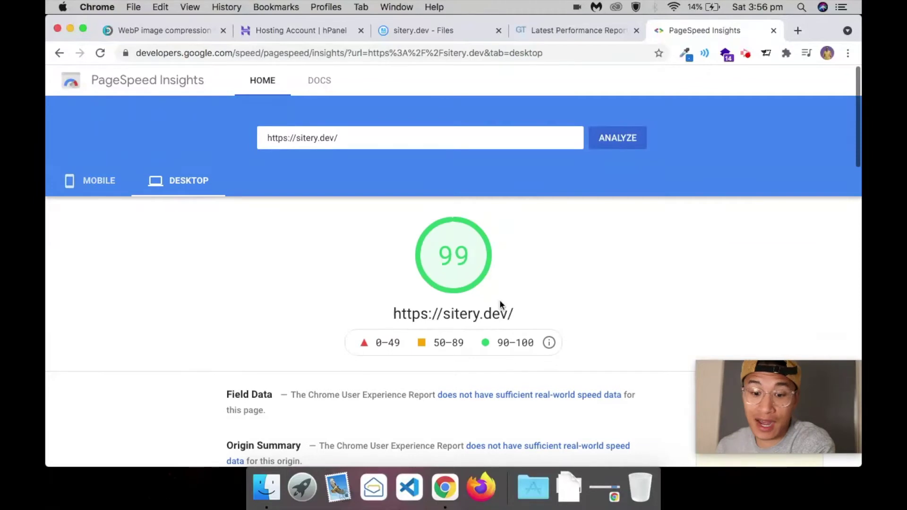
scroll(492, 263, "down", 15)
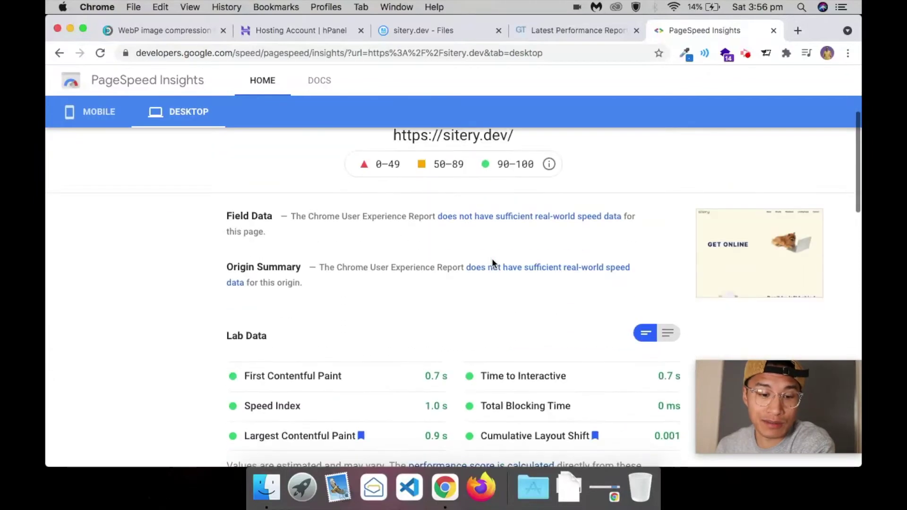
scroll(501, 299, "down", 2)
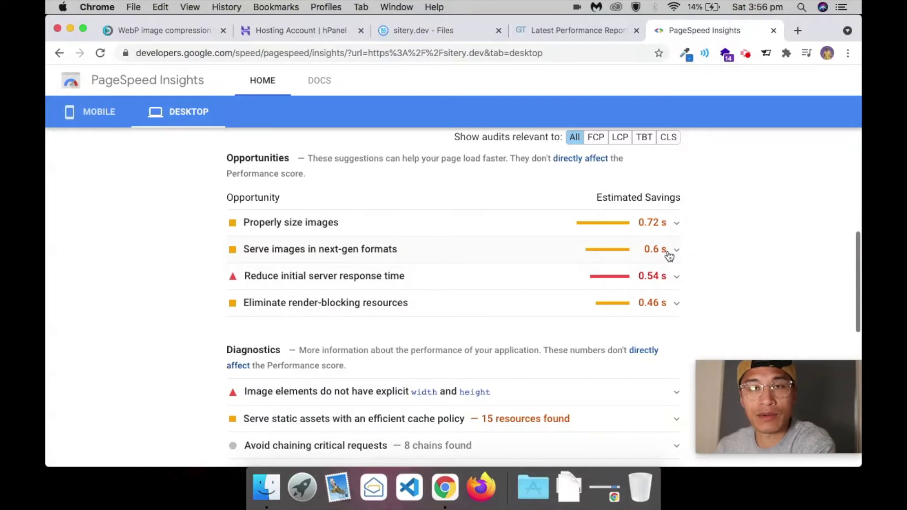
scroll(698, 253, "down", 10)
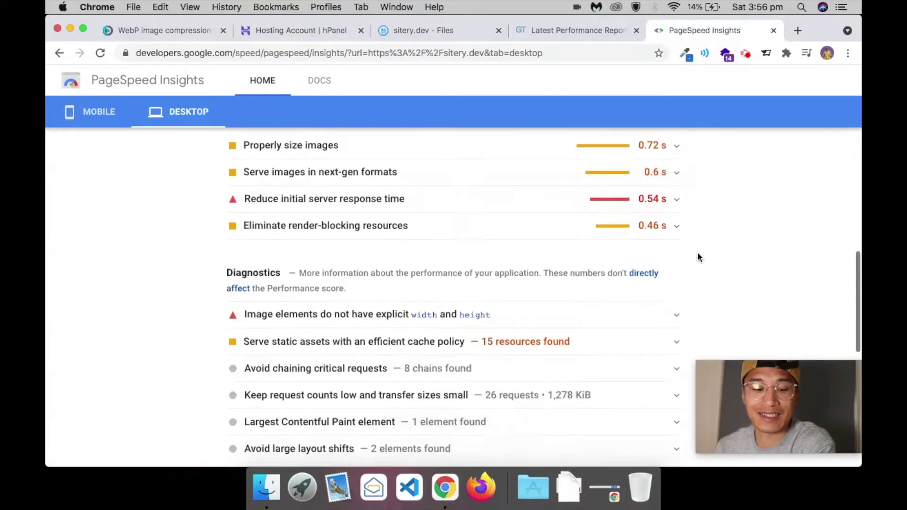
scroll(697, 251, "up", 20)
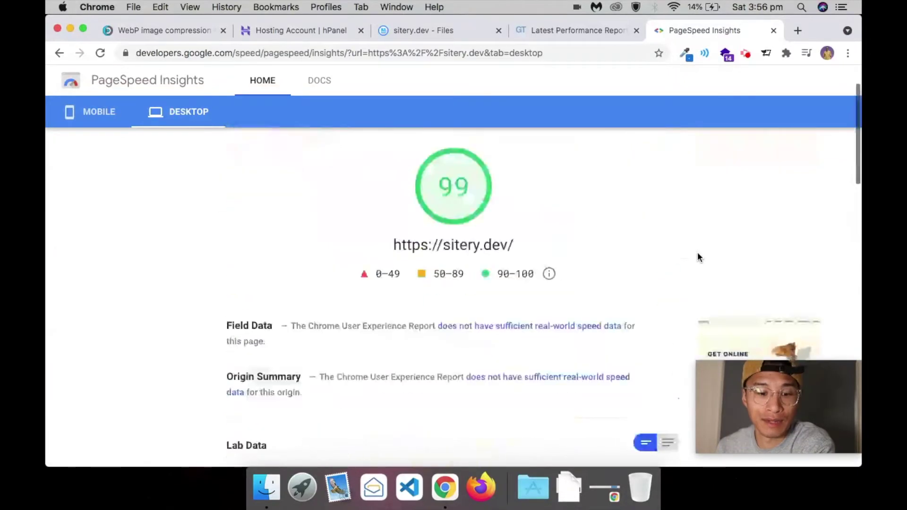
left_click(97, 180)
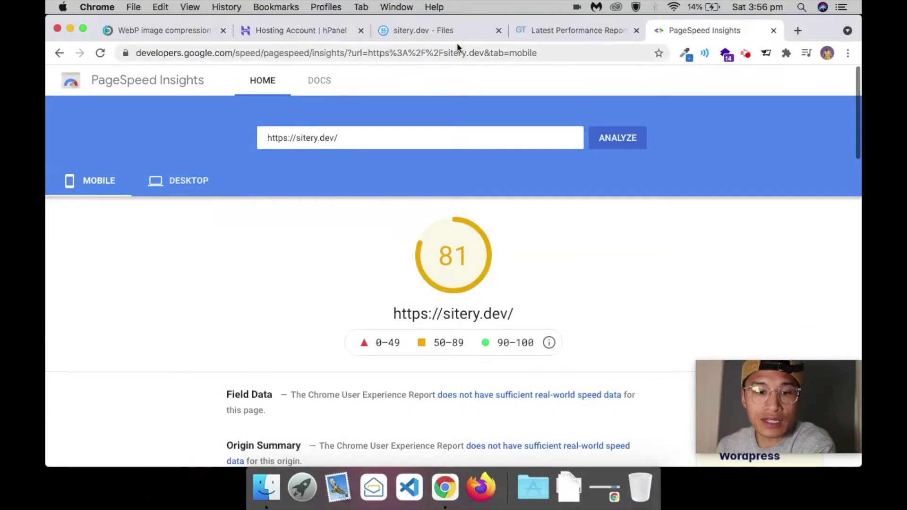
Step: Enter the public_html folder in Hostinger File Manager and open an HTML file in the editor
left_click(436, 32)
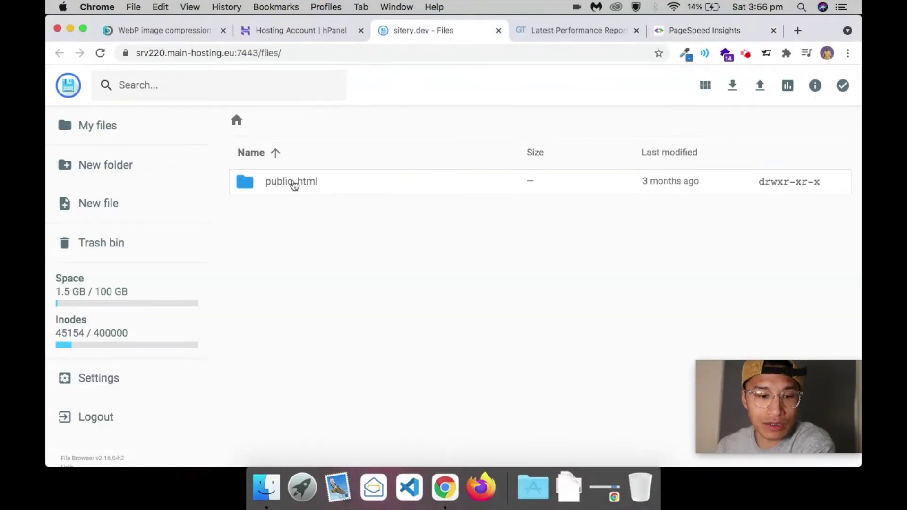
left_click(293, 184)
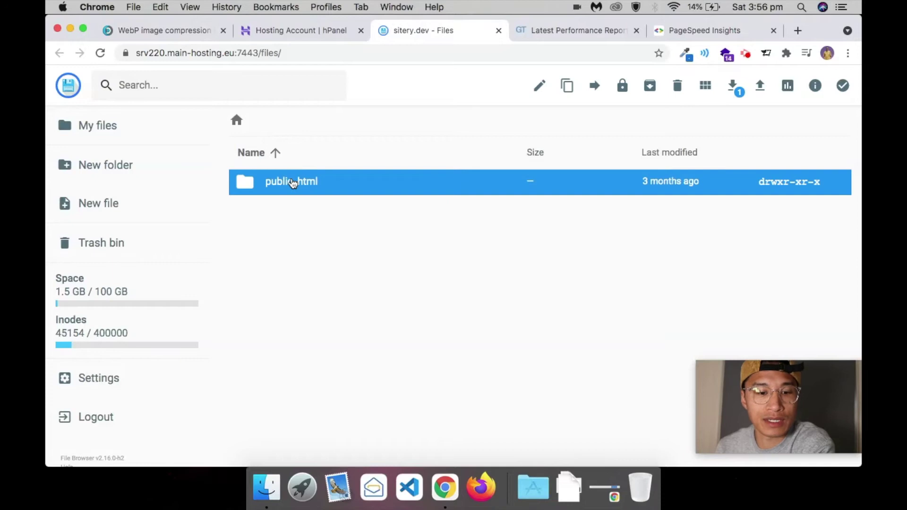
double_click(293, 182)
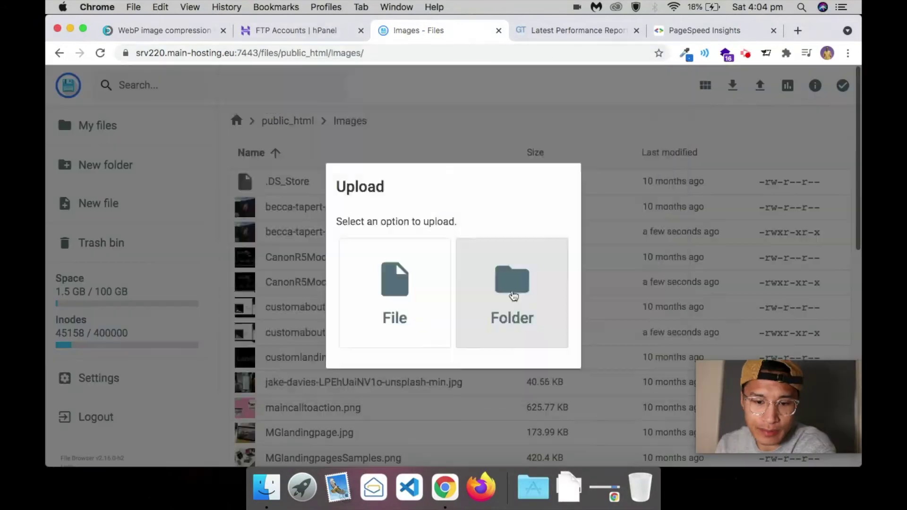
left_click(325, 181)
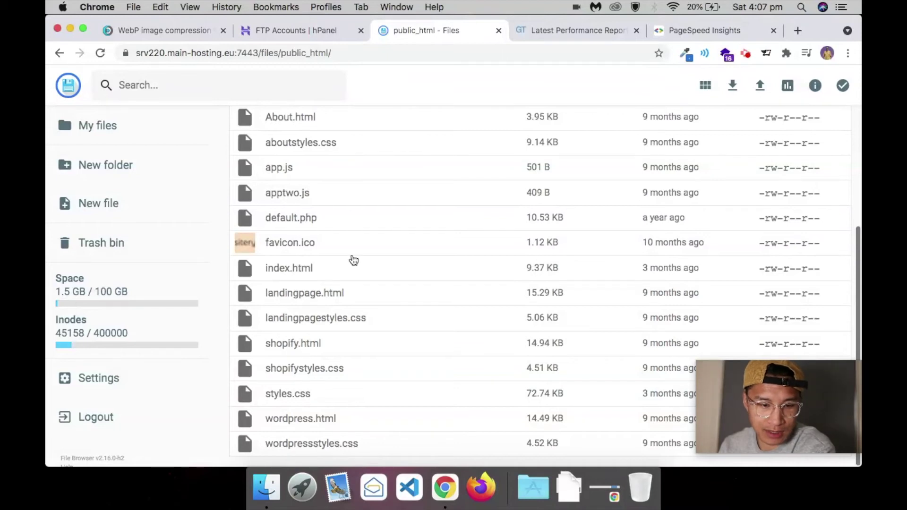
double_click(293, 269)
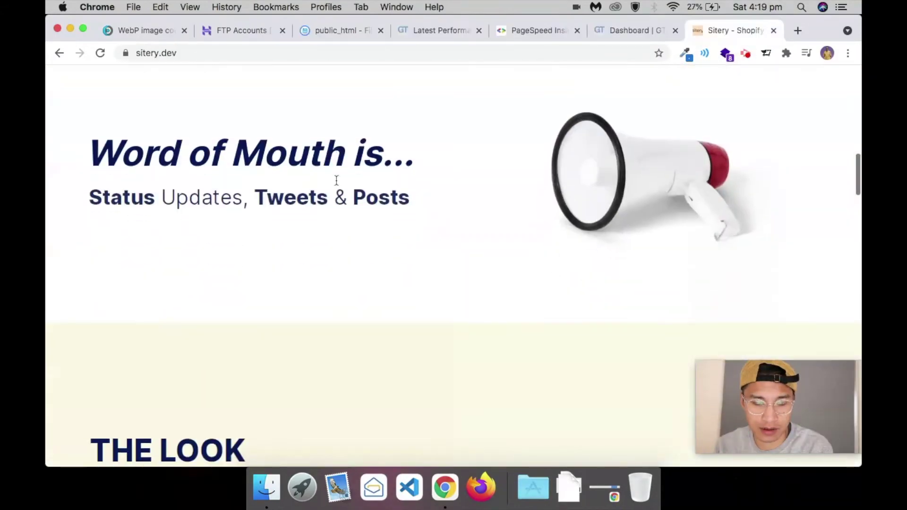
Step: Scroll through the THE LOOK and THE FEEL image sections of the live sitery.dev site
scroll(336, 182, "down", 3)
scroll(337, 184, "down", 10)
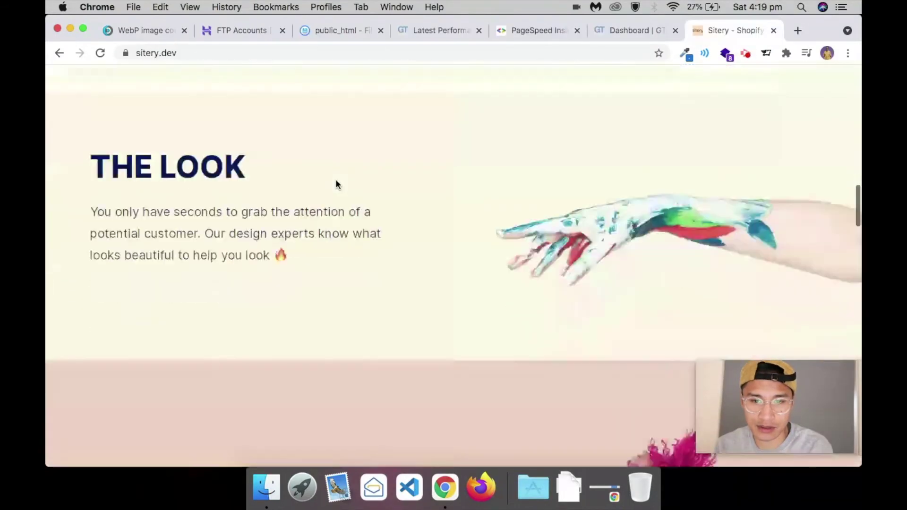
scroll(336, 185, "down", 15)
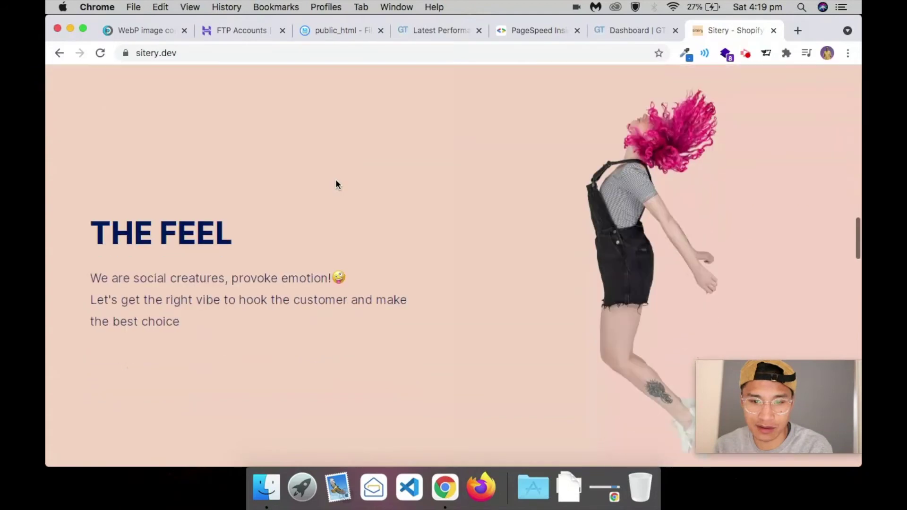
scroll(337, 184, "down", 15)
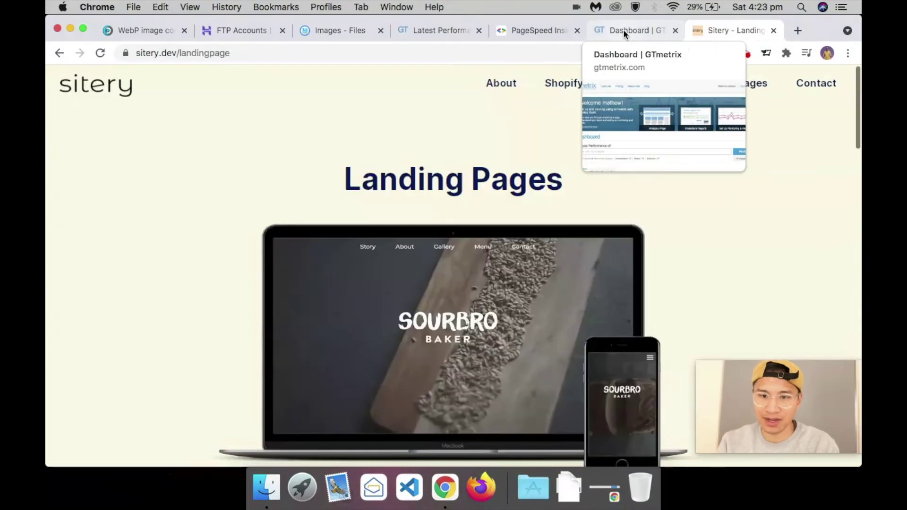
left_click(624, 31)
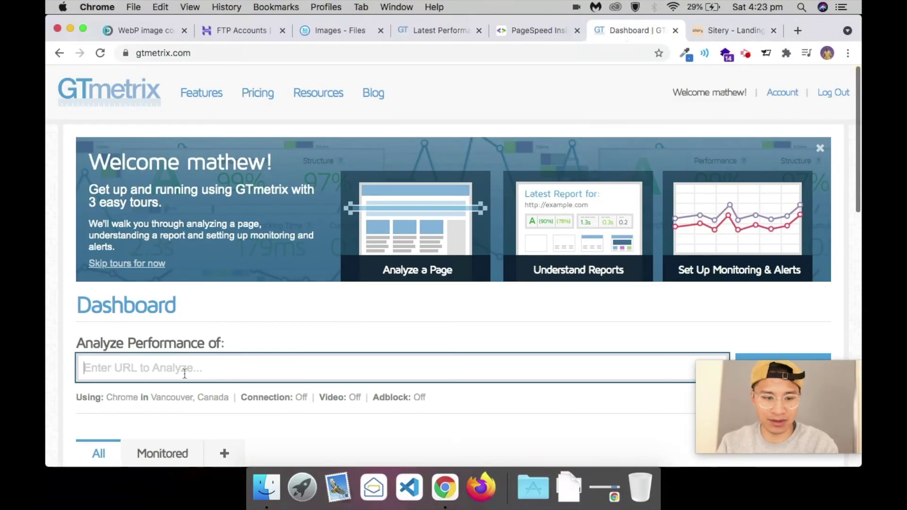
type("https://")
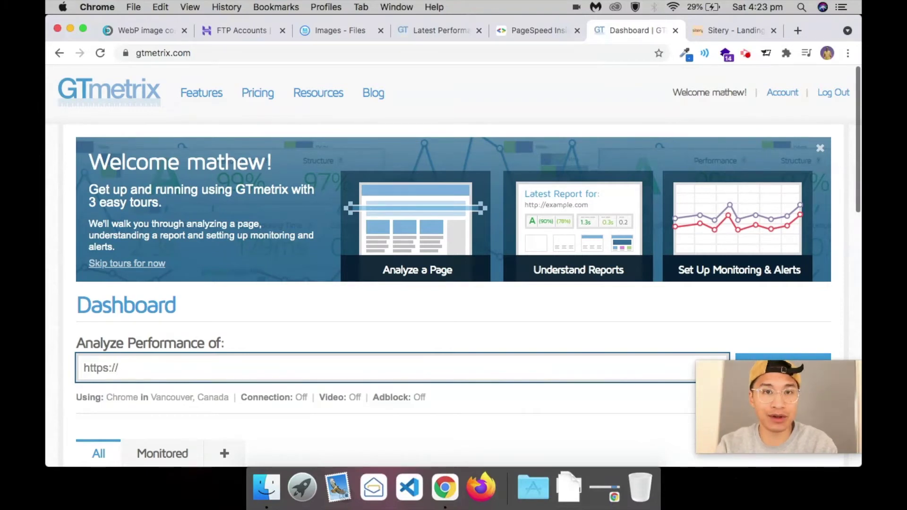
type("sitery.")
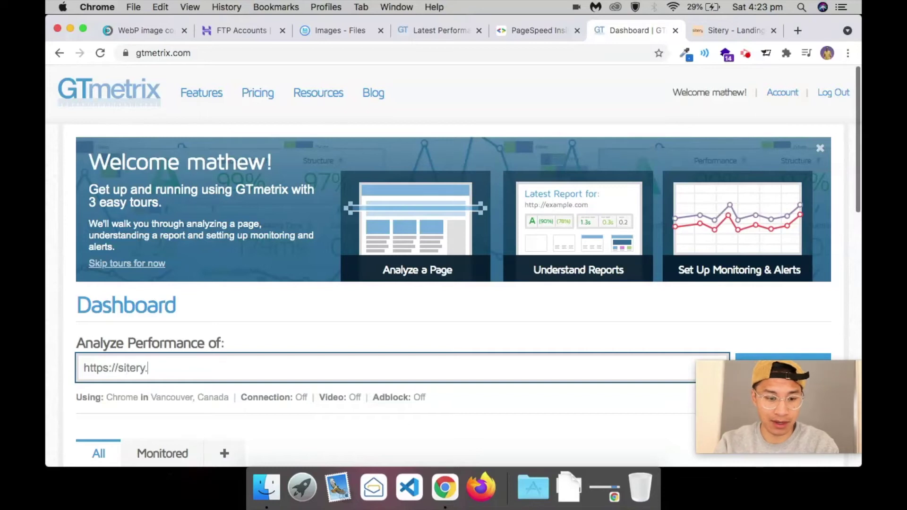
type("dev/")
key("Return")
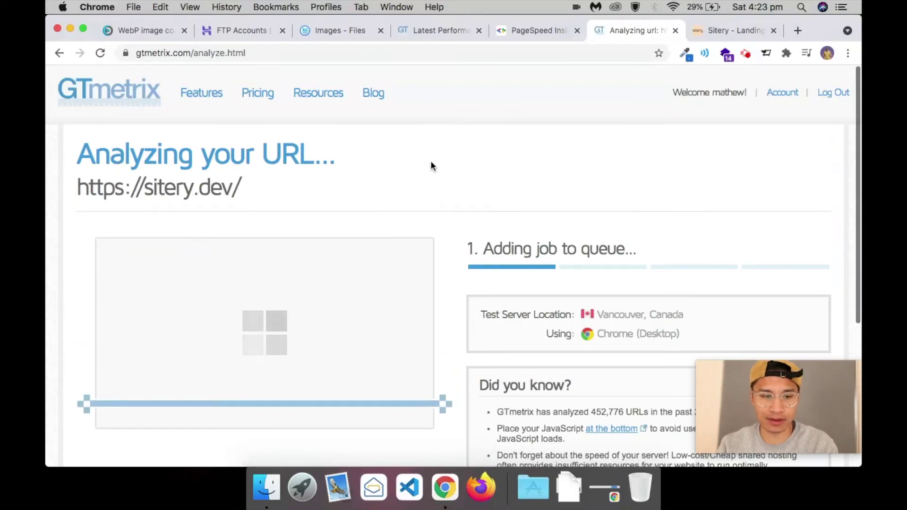
left_click(799, 30)
type("pagespeed")
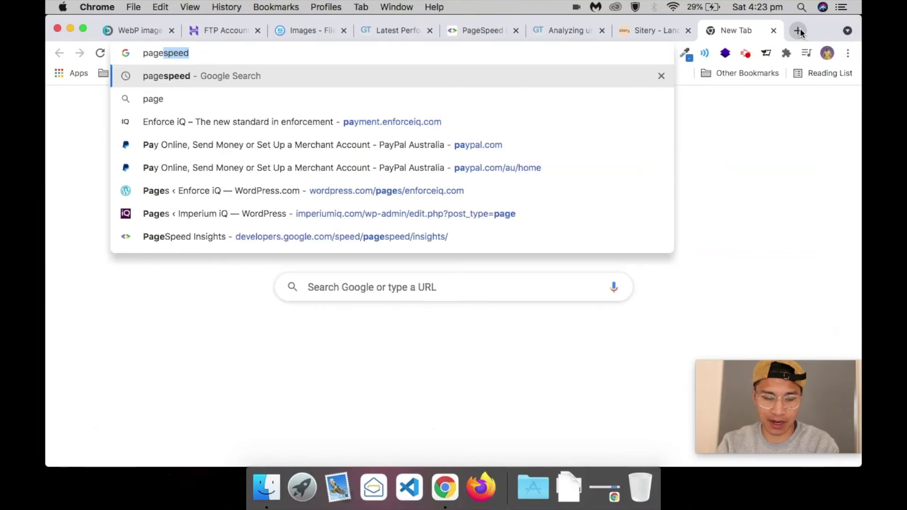
key("Return")
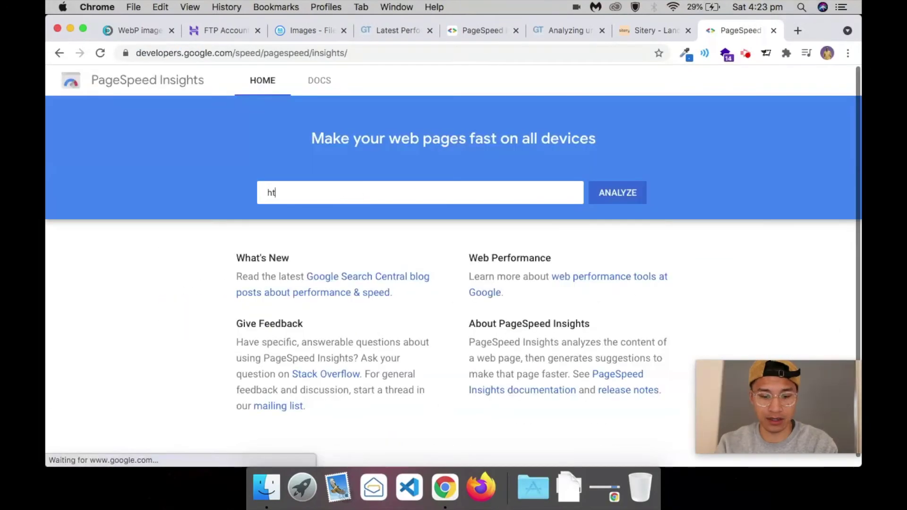
type("tps")
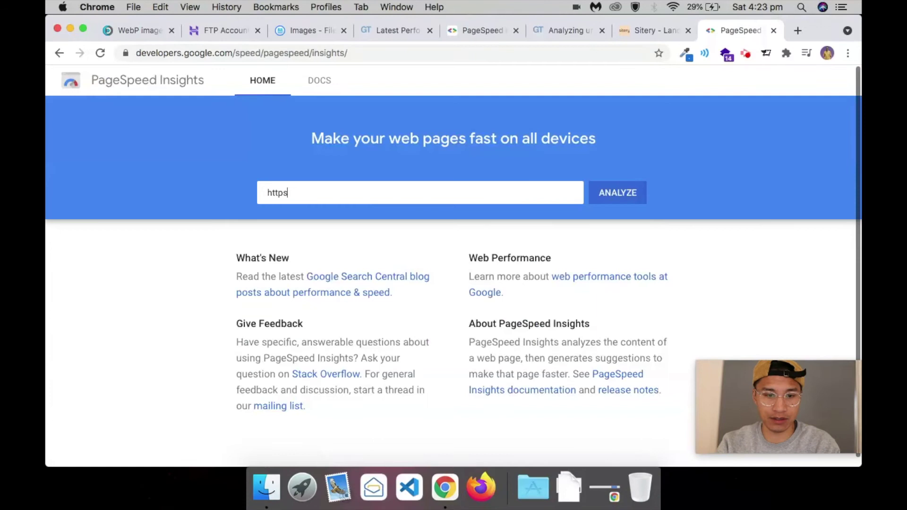
type("://sit")
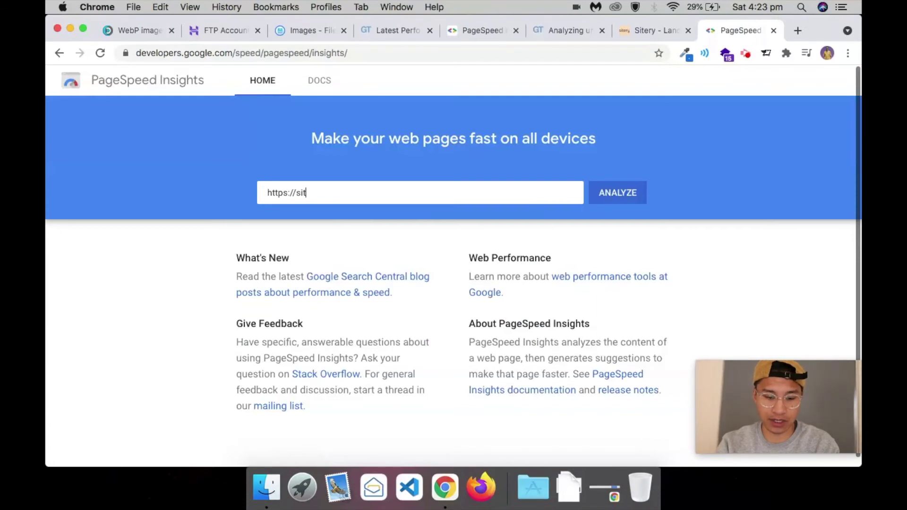
type("ery.dev")
key("Return")
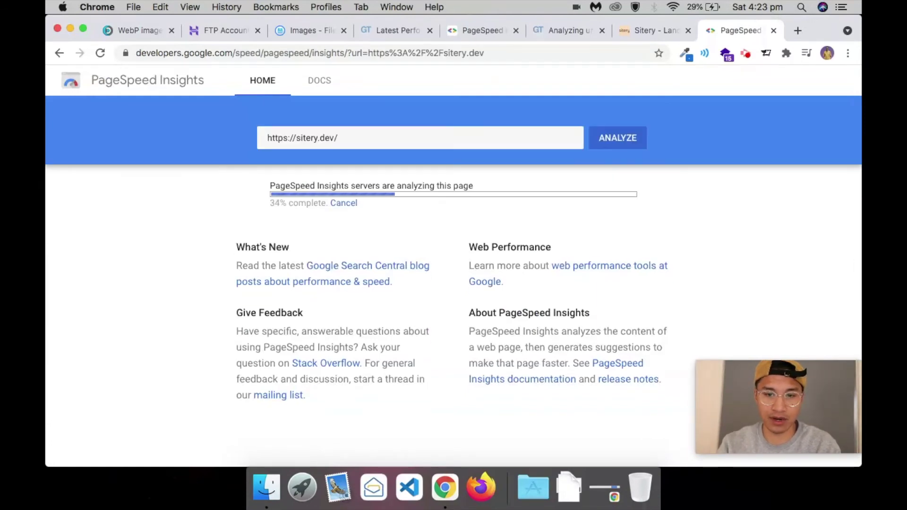
left_click(554, 29)
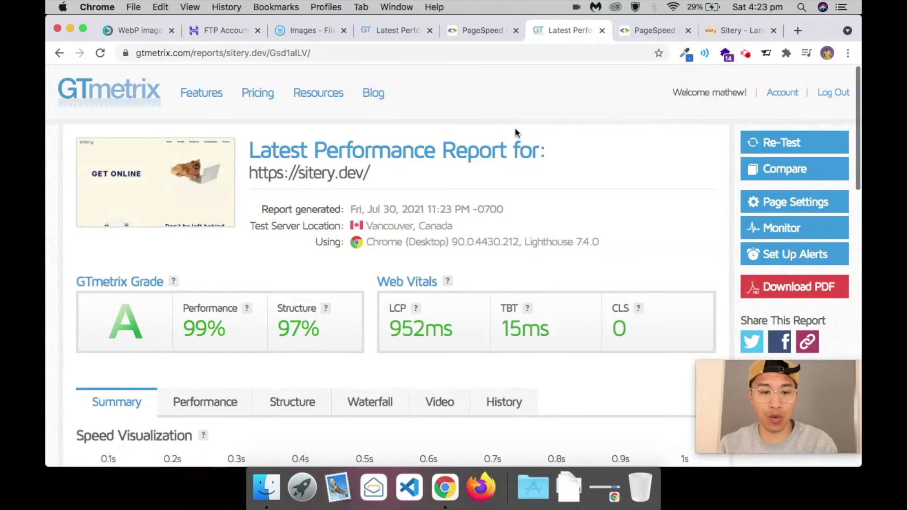
Step: Scroll the new GTmetrix report: 416KB page, only 214KB of images, fully loaded in 1.0s
scroll(524, 163, "down", 3)
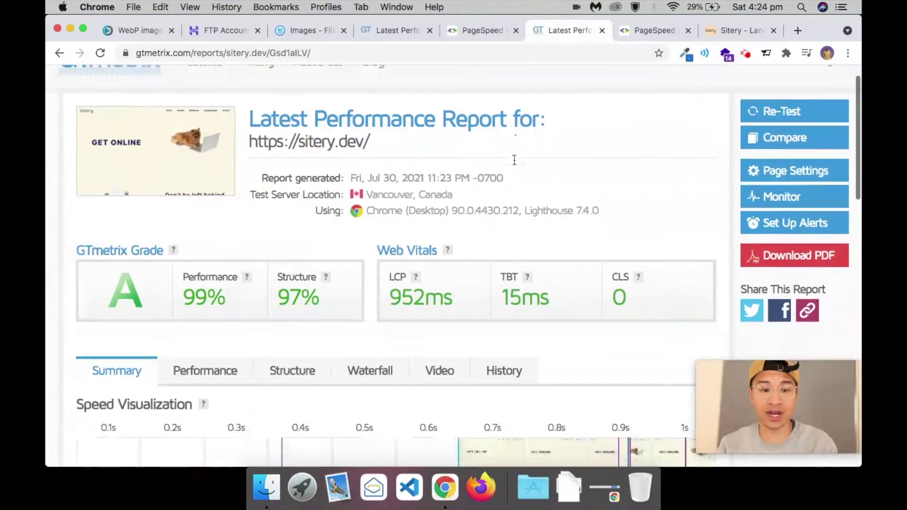
scroll(514, 159, "down", 4)
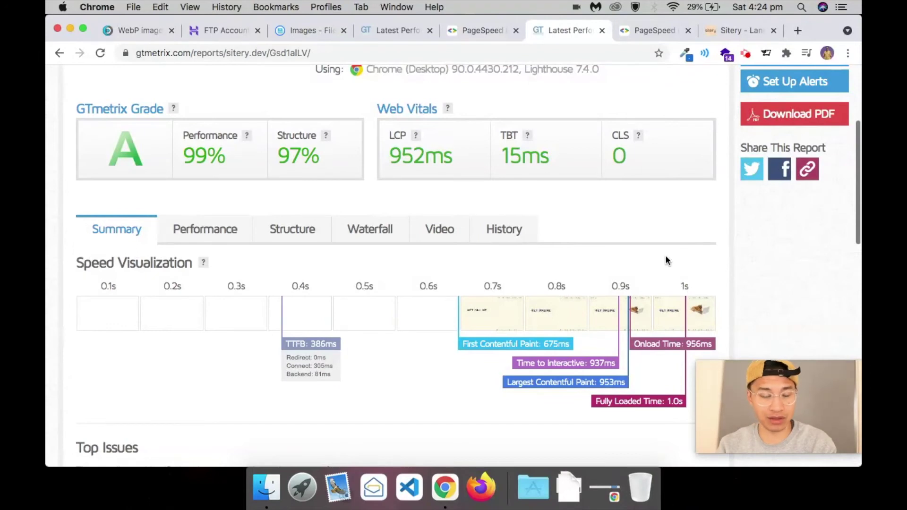
scroll(667, 260, "up", 3)
scroll(666, 260, "down", 8)
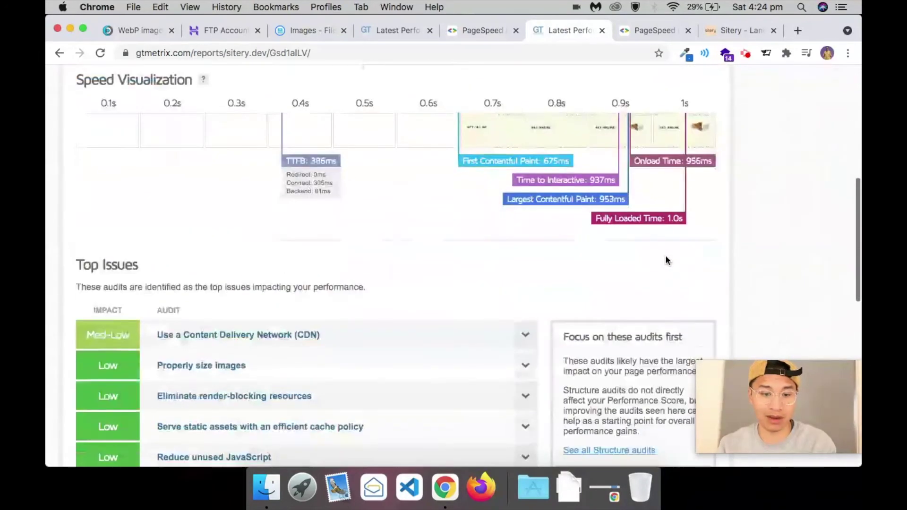
scroll(665, 260, "down", 3)
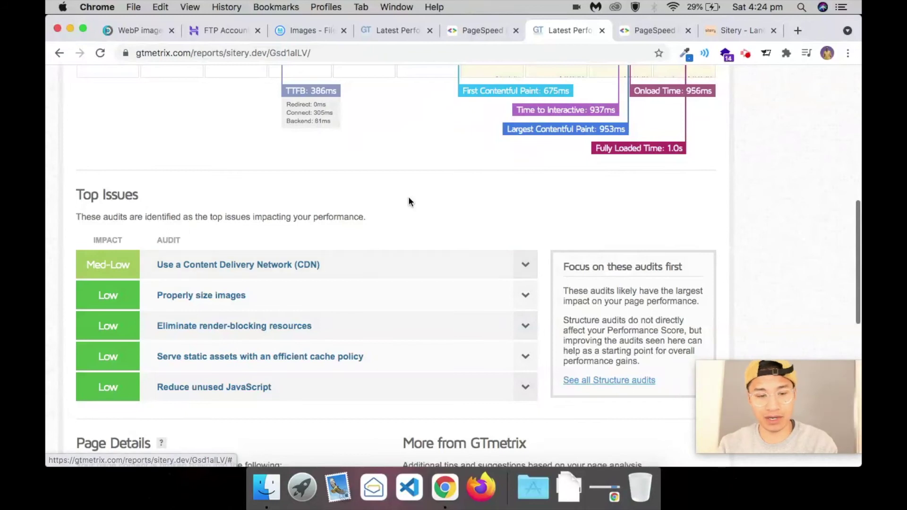
scroll(409, 198, "down", 6)
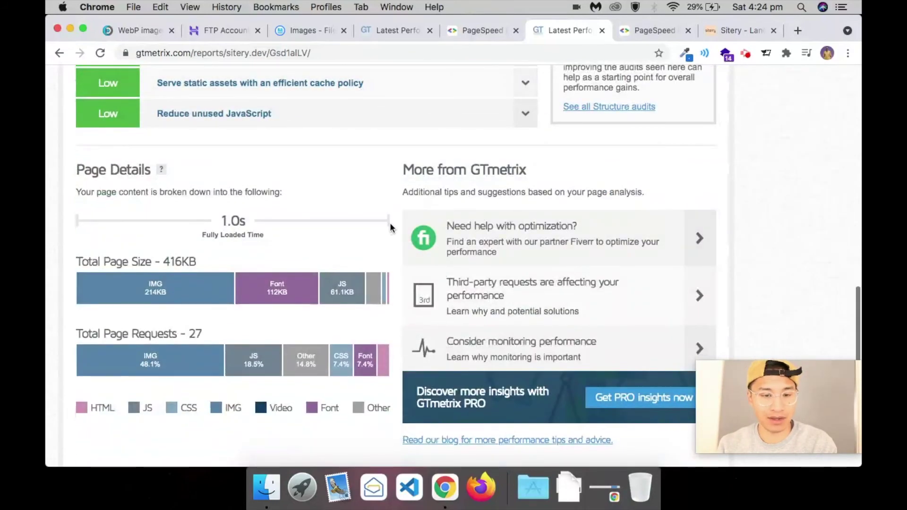
scroll(391, 227, "down", 4)
scroll(420, 253, "up", 6)
scroll(421, 253, "up", 10)
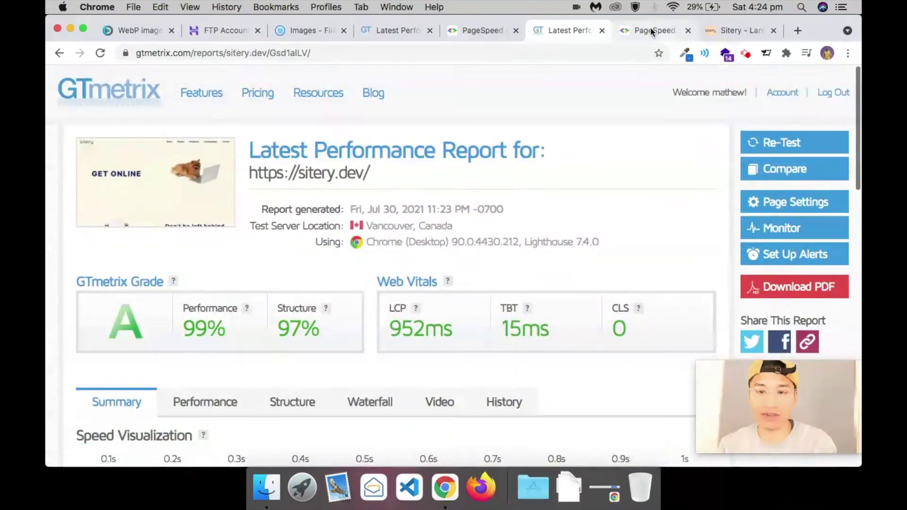
Step: Compare the new mobile score of 87 against the earlier 81, then review Lab Data and Opportunities
left_click(650, 29)
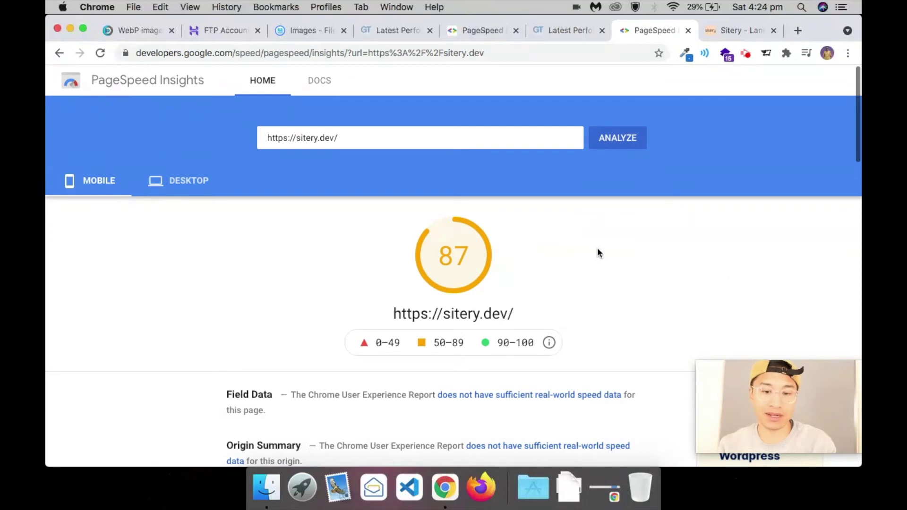
left_click(492, 32)
left_click(654, 36)
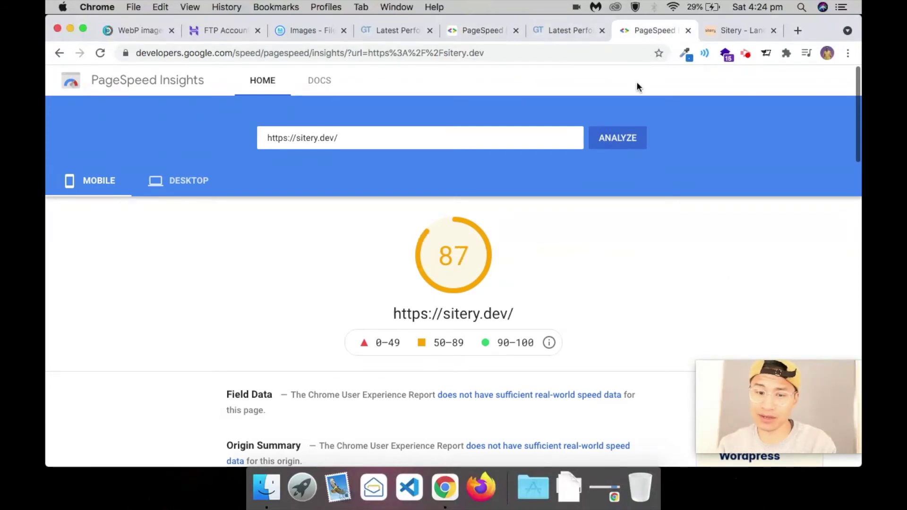
scroll(555, 284, "down", 10)
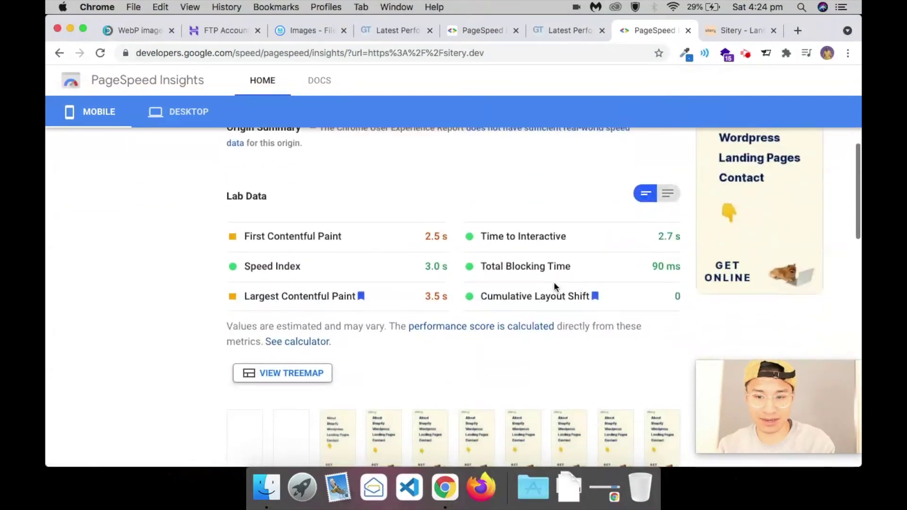
scroll(556, 287, "down", 5)
scroll(555, 287, "down", 4)
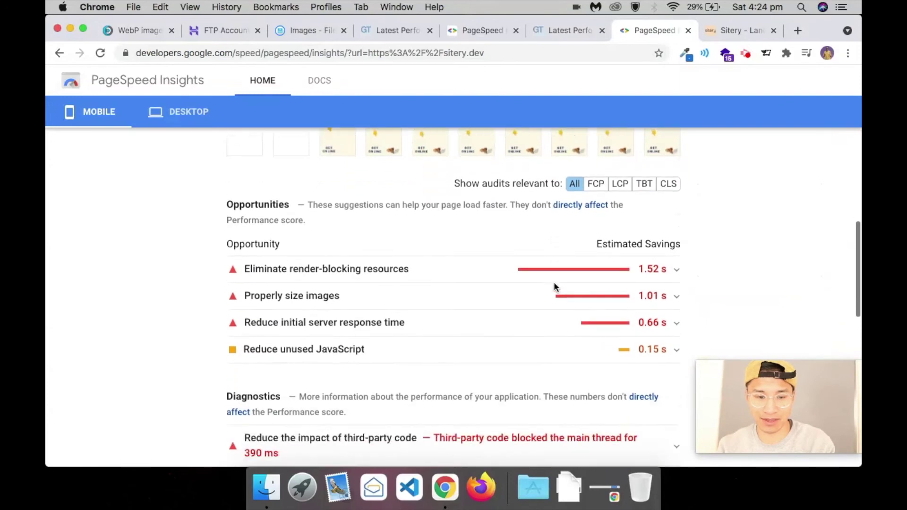
scroll(555, 285, "down", 8)
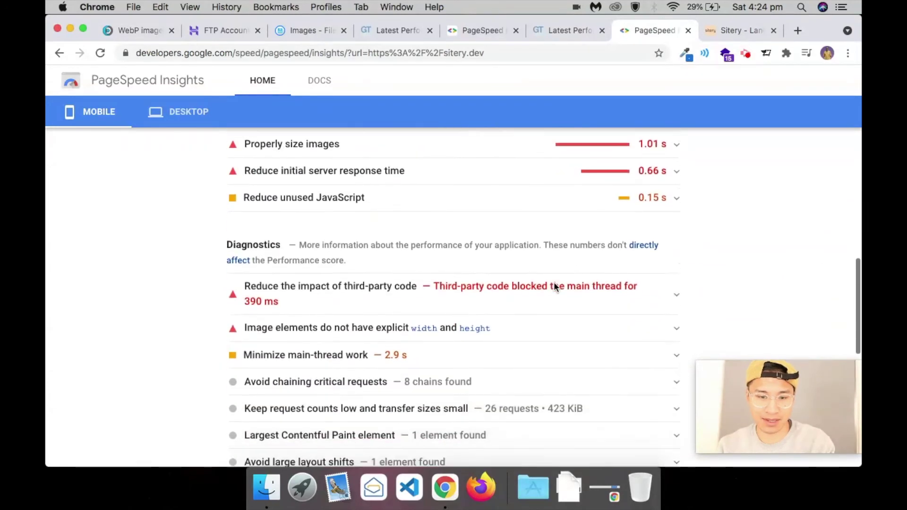
scroll(553, 284, "up", 8)
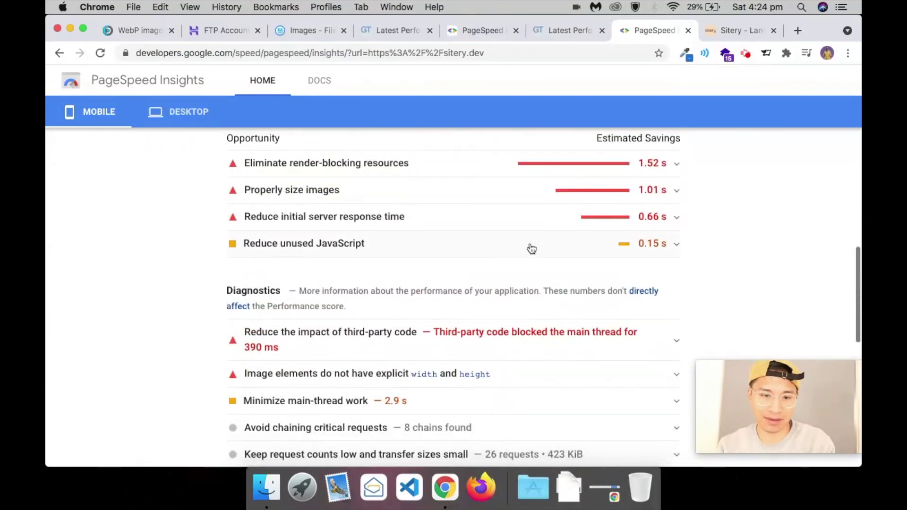
scroll(530, 247, "up", 15)
Step: Switch to the desktop results for sitery.dev and review the 99 score's green lab metrics and opportunities
left_click(178, 187)
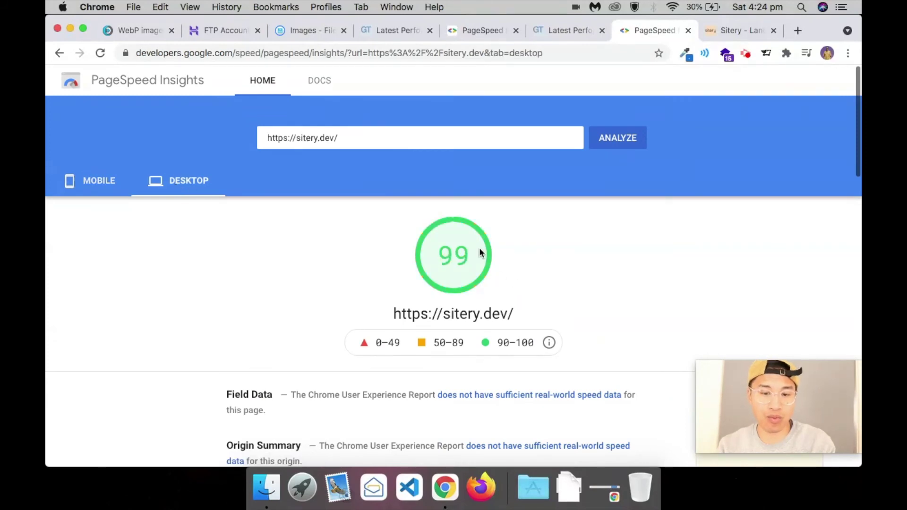
scroll(534, 271, "down", 7)
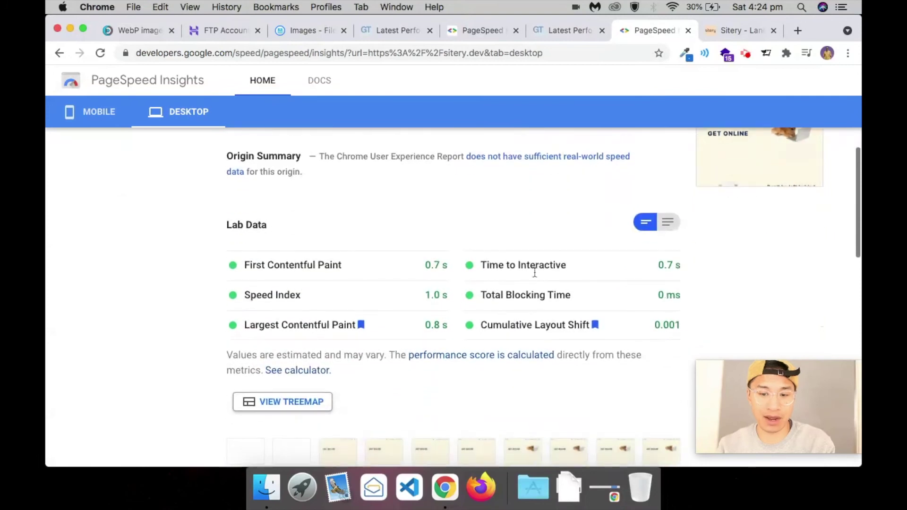
scroll(534, 273, "down", 6)
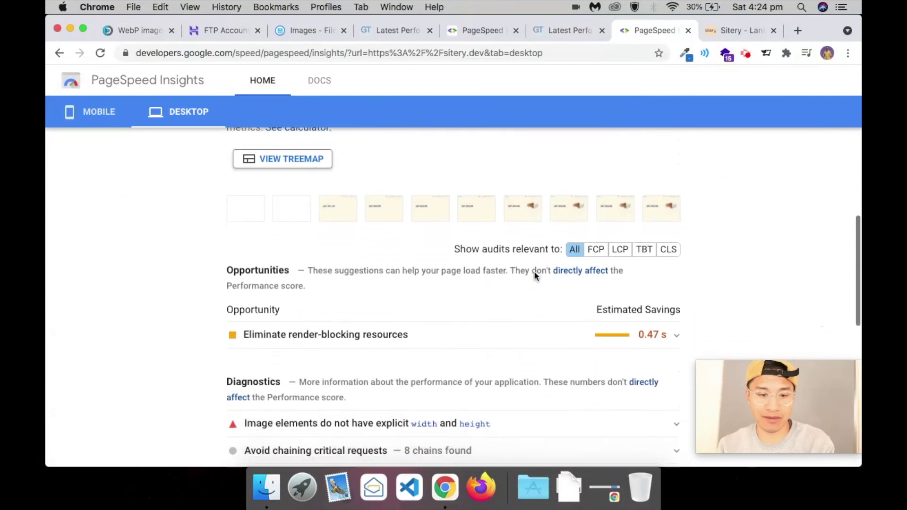
scroll(534, 271, "up", 6)
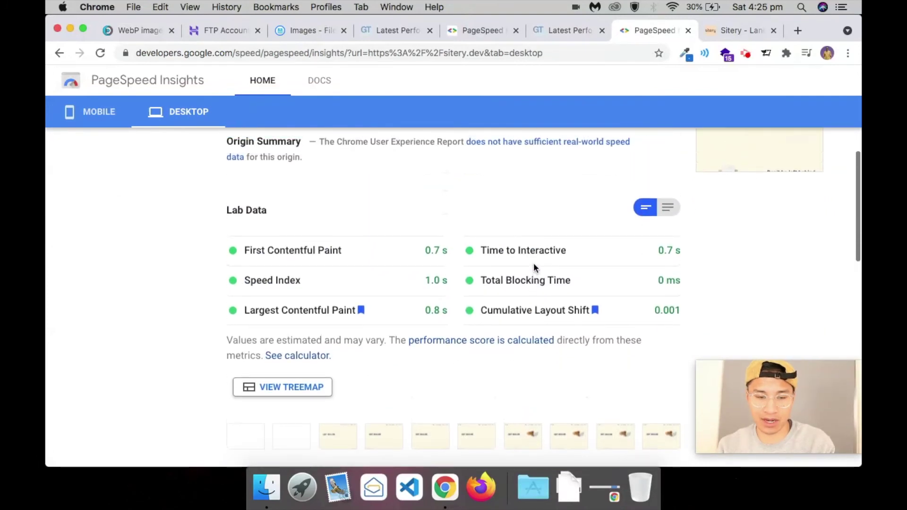
scroll(534, 266, "up", 7)
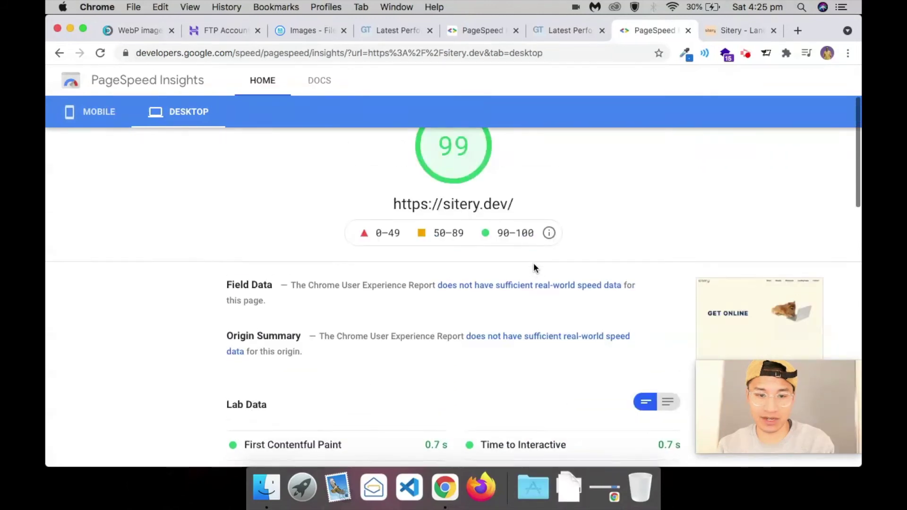
scroll(534, 264, "up", 1)
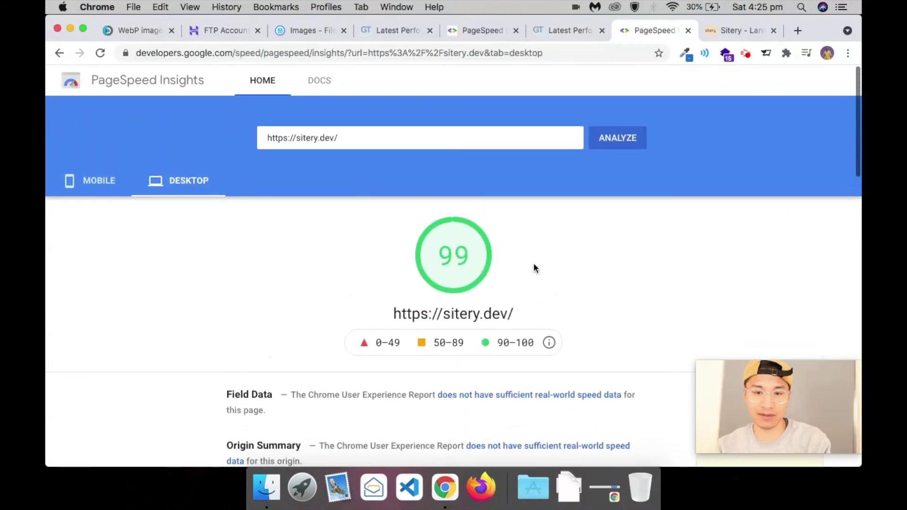